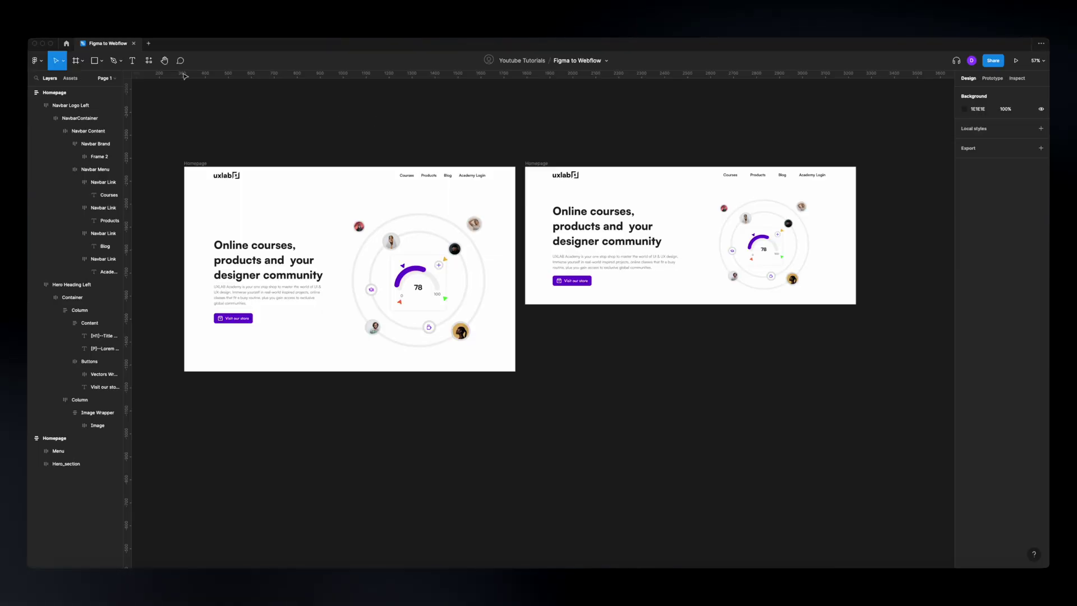
Search plugins for 'figma to webflow' and run the Figma to Webflow plugin by Webflow Labs
{"action": "left_click", "coordinate": [180, 66]}
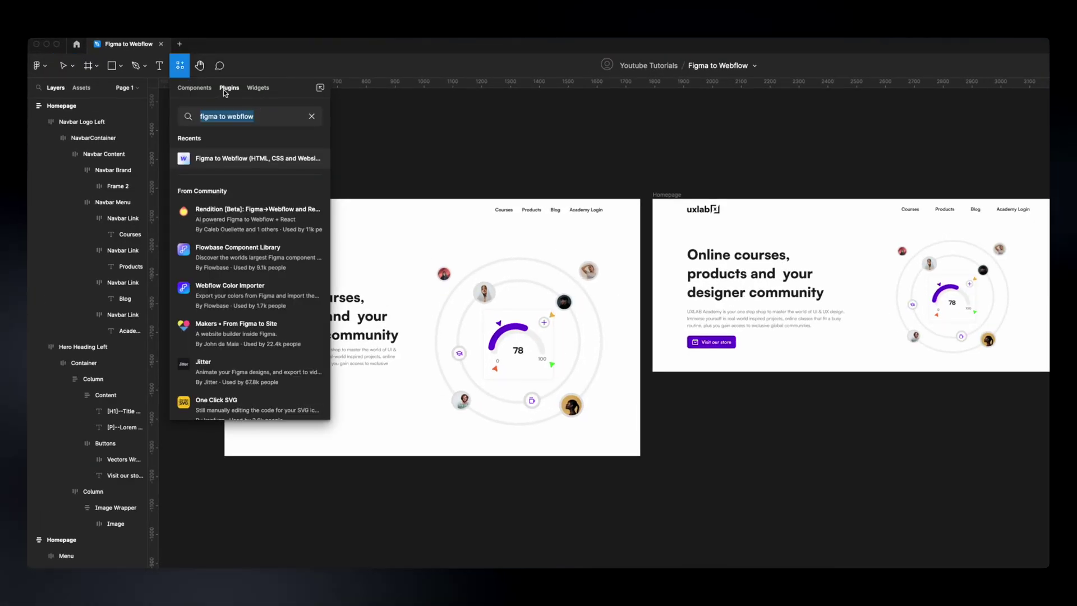
{"action": "left_click", "coordinate": [266, 117]}
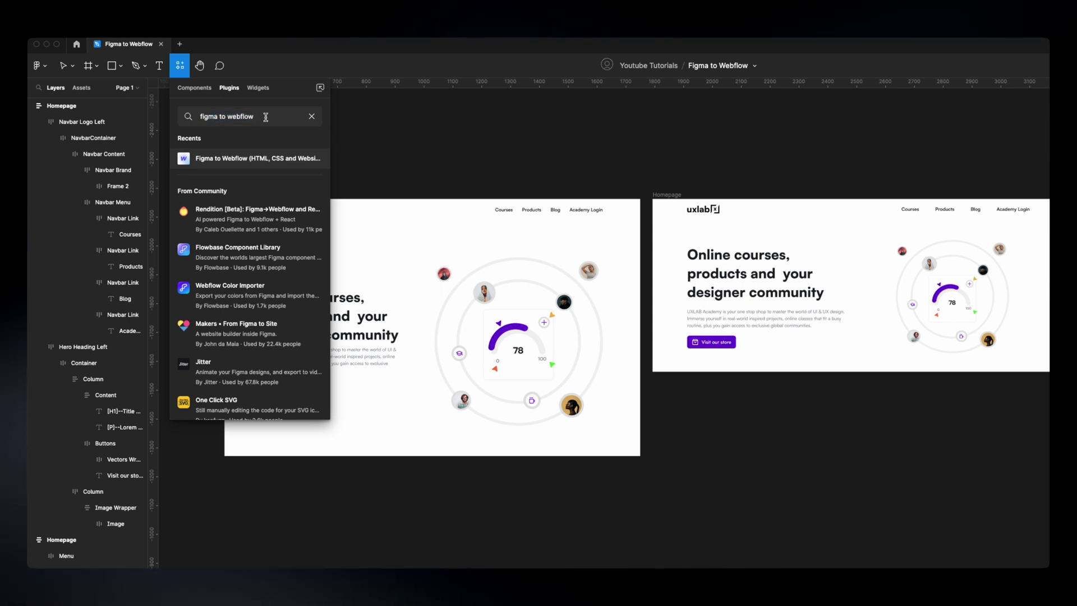
{"action": "left_click", "coordinate": [221, 157]}
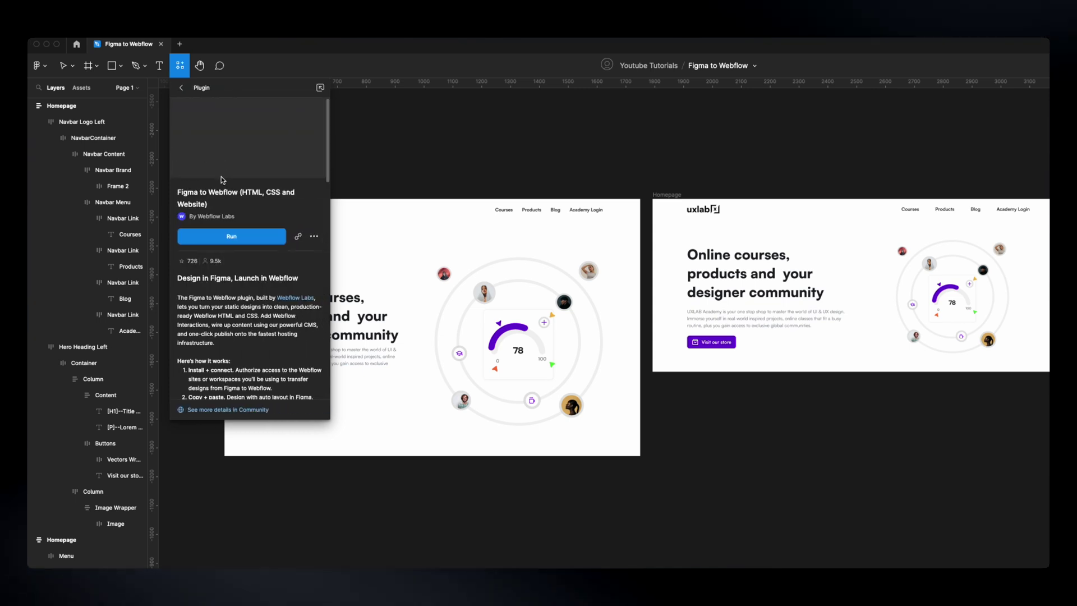
{"action": "left_click_drag", "start_coordinate": [190, 219], "coordinate": [270, 219]}
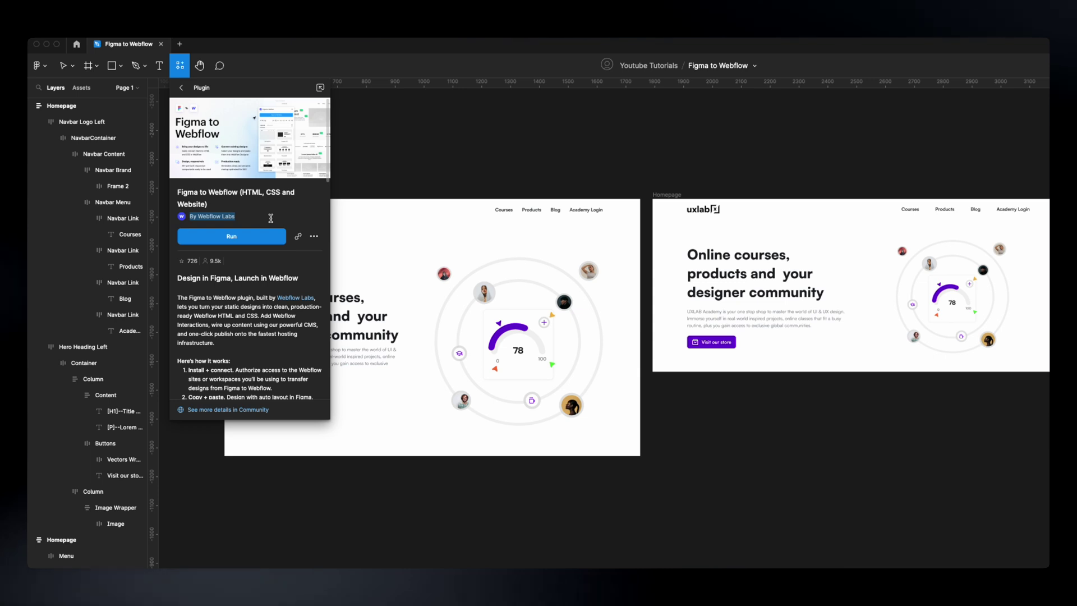
{"action": "left_click", "coordinate": [270, 218]}
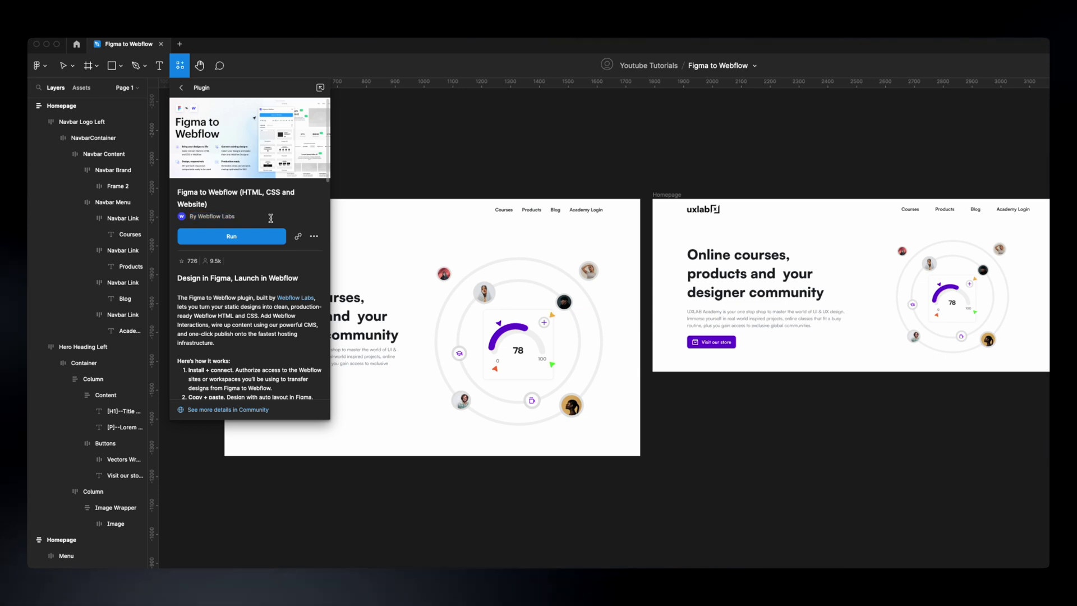
{"action": "left_click", "coordinate": [259, 240]}
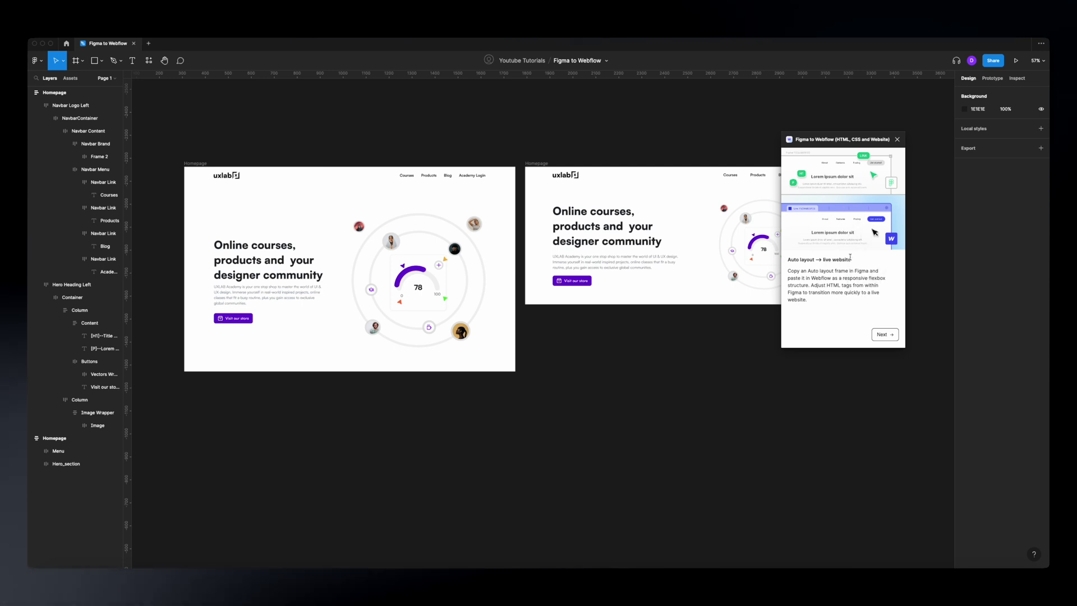
Skip the plugin's auto layout intro and begin connecting a Webflow account
{"action": "left_click", "coordinate": [881, 335]}
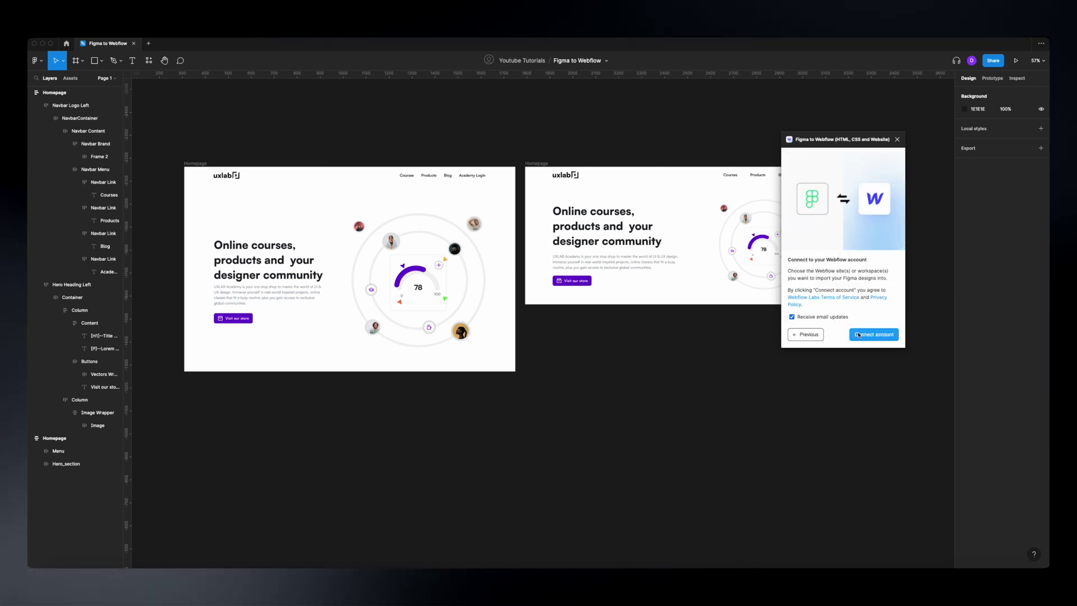
{"action": "left_click", "coordinate": [859, 335]}
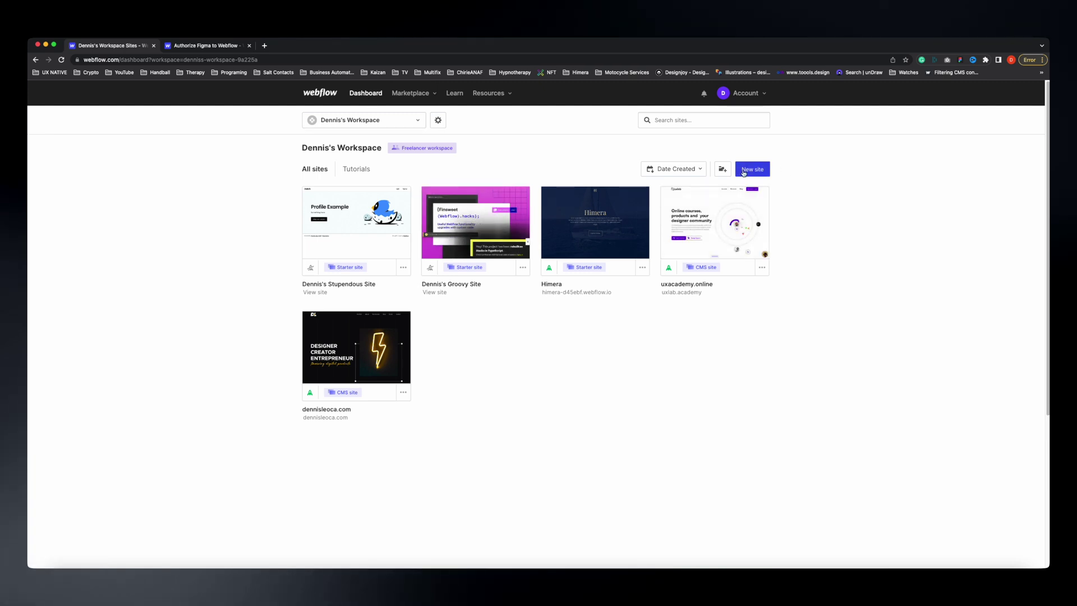
Create a Blank Site whose name ends in 'Figma to Webflow' and open it
{"action": "left_click", "coordinate": [689, 200]}
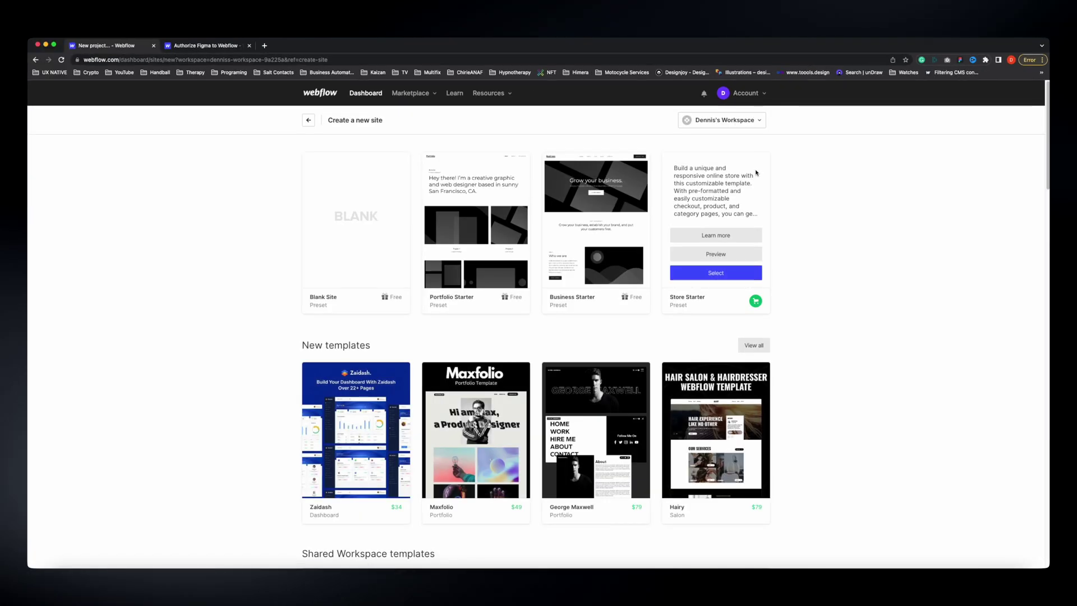
{"action": "left_click", "coordinate": [355, 274]}
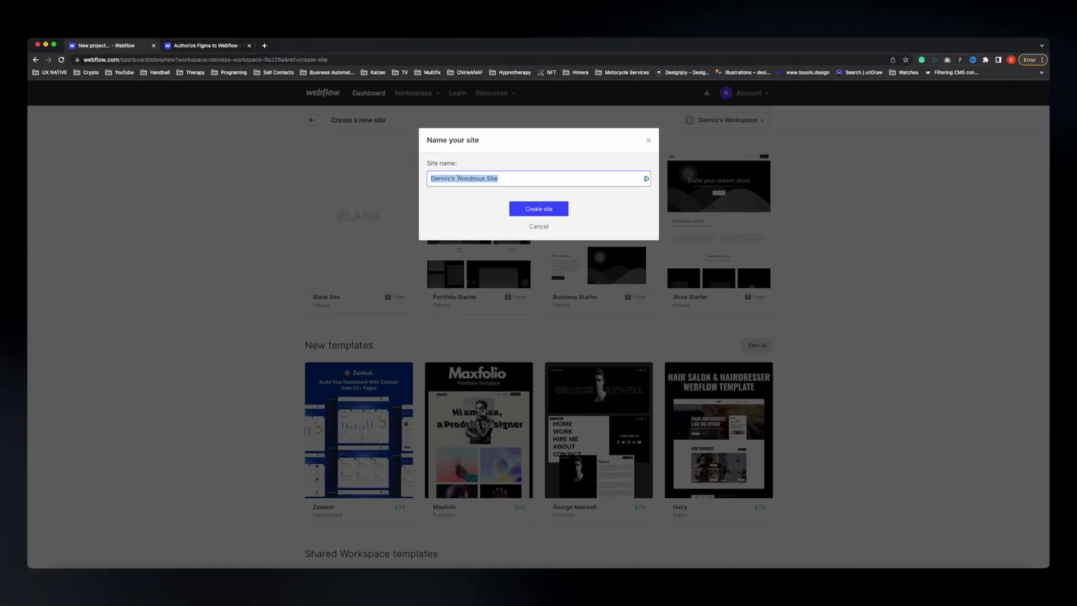
{"action": "left_click", "coordinate": [457, 178]}
{"action": "key", "text": "shift+End"}
{"action": "type", "text": "F"}
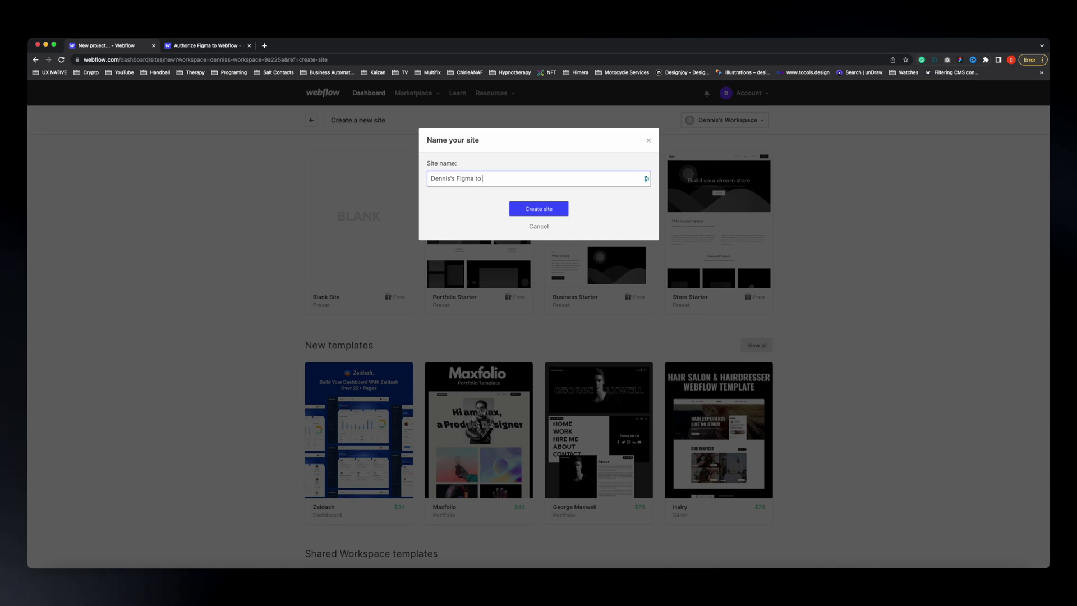
{"action": "type", "text": "igma to Webflow"}
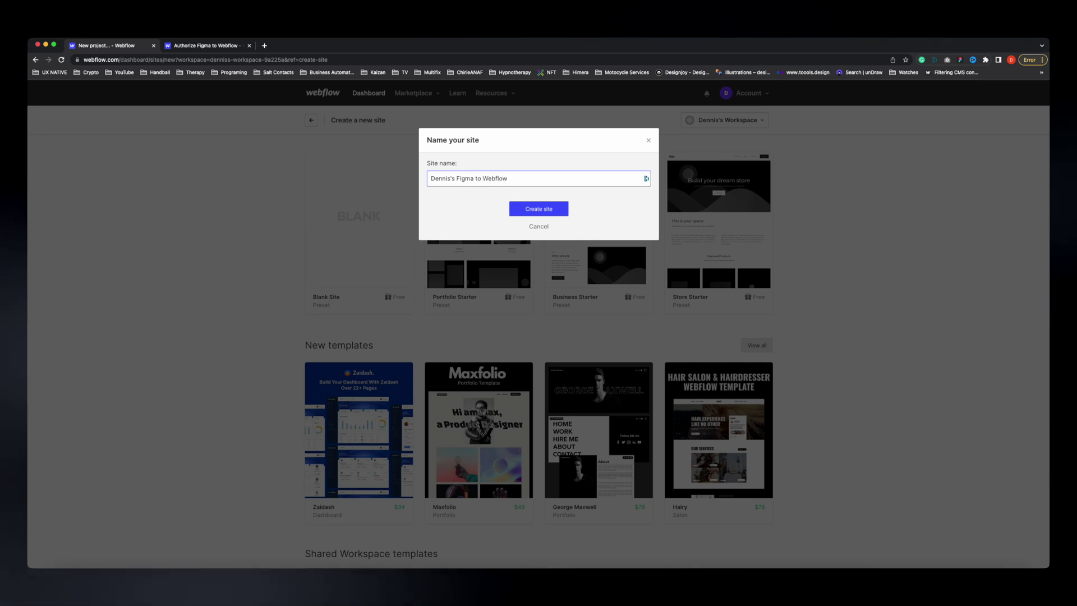
{"action": "left_click", "coordinate": [538, 209]}
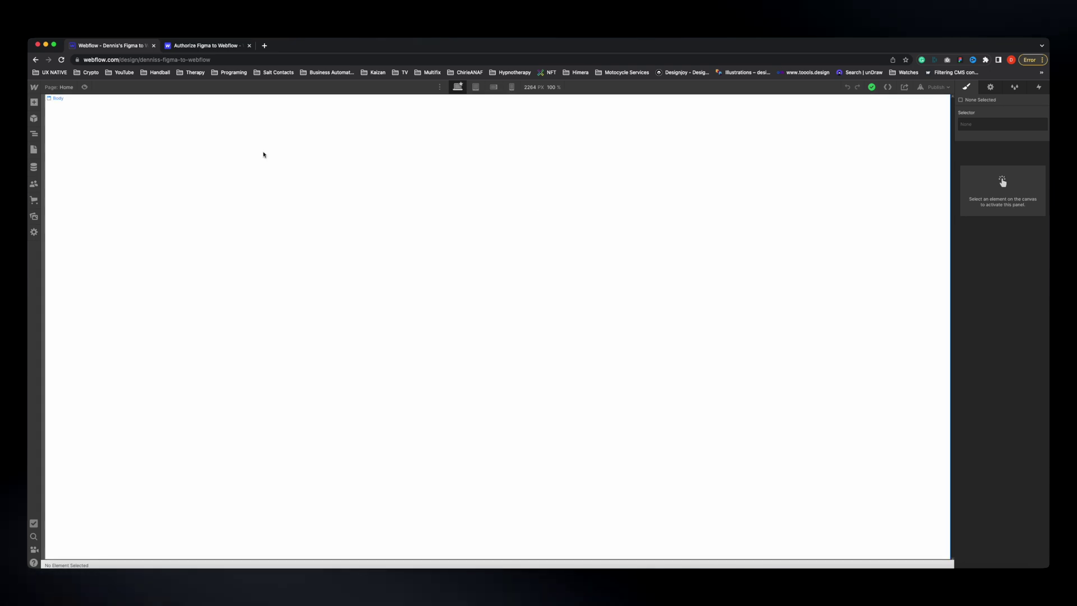
Authorize the Figma to Webflow app for only the new site, then return to Figma
{"action": "left_click", "coordinate": [214, 46]}
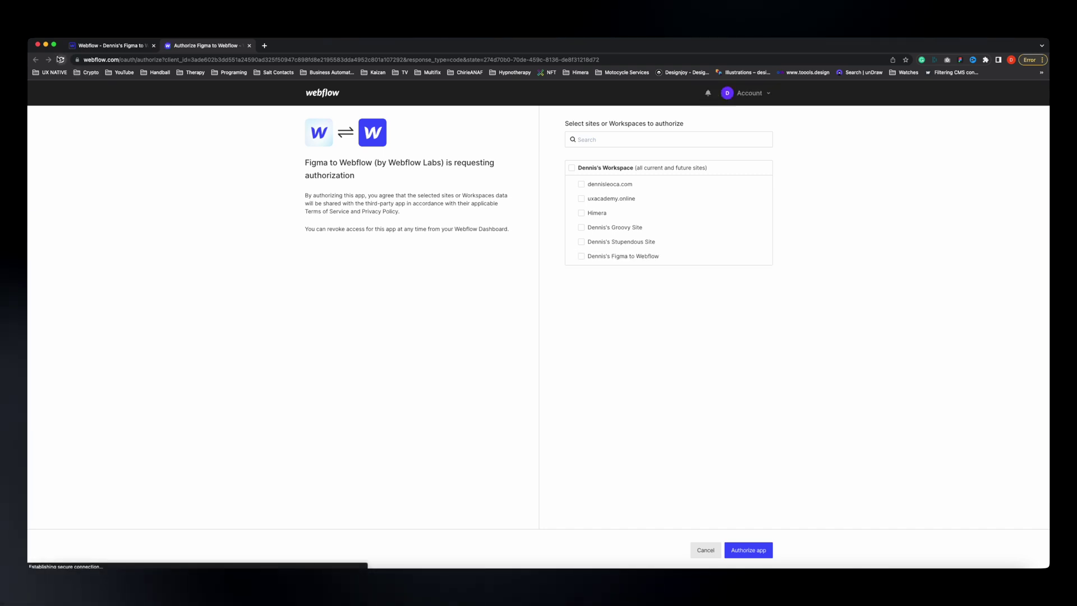
{"action": "left_click", "coordinate": [582, 257]}
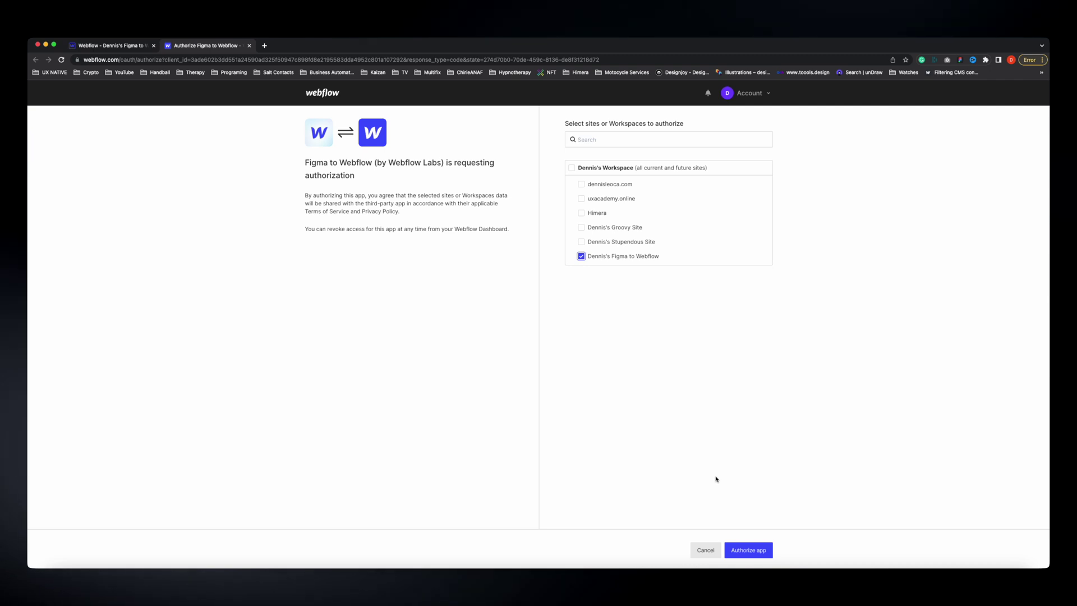
{"action": "left_click", "coordinate": [754, 549]}
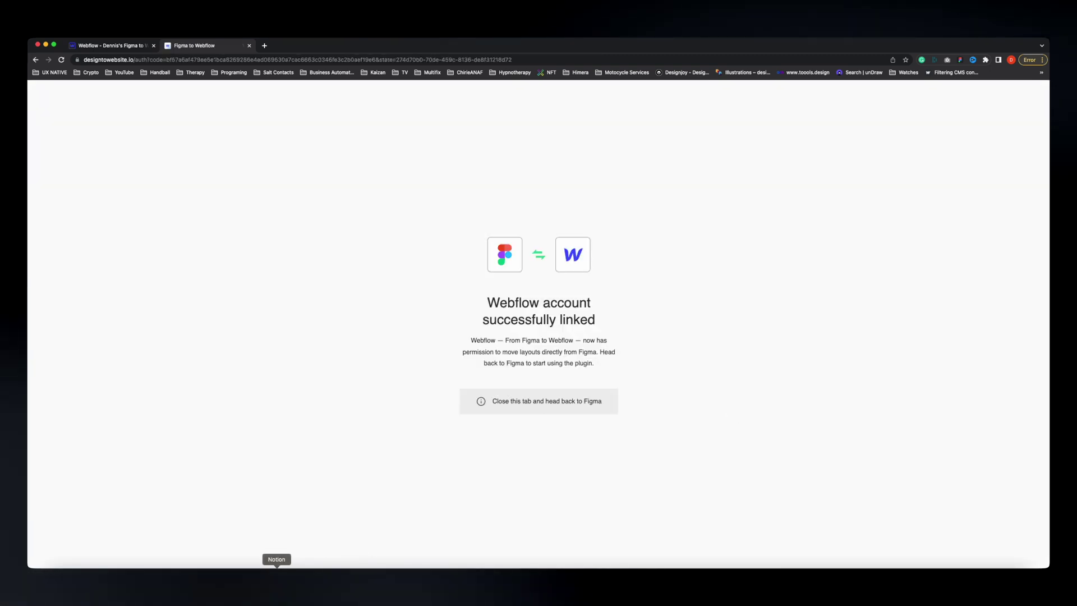
{"action": "left_click", "coordinate": [252, 578]}
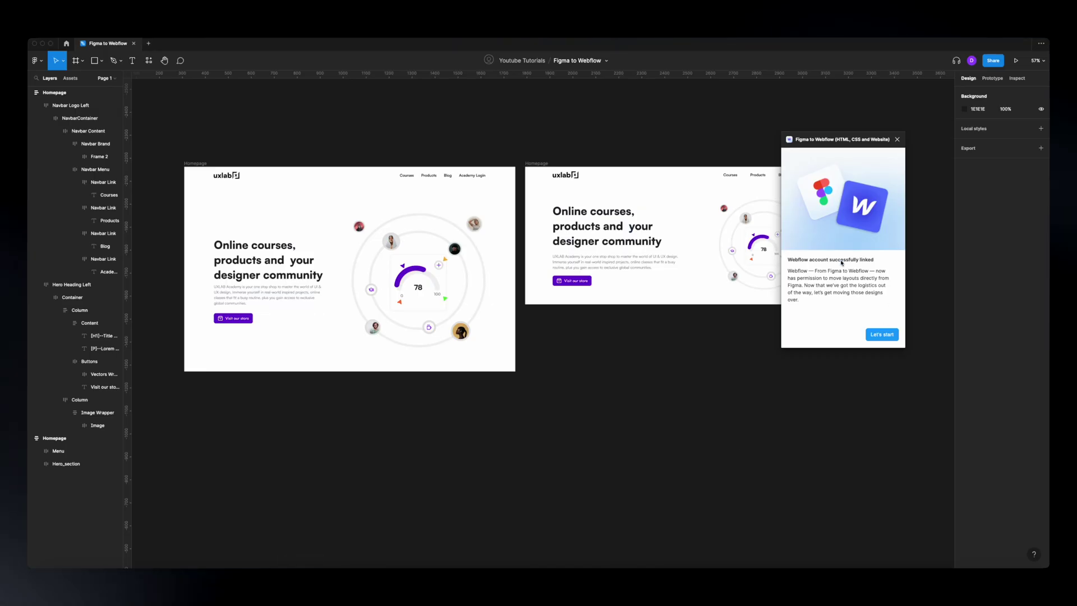
Start the connected plugin and select the Homepage hero frames on the canvas
{"action": "left_click", "coordinate": [882, 335]}
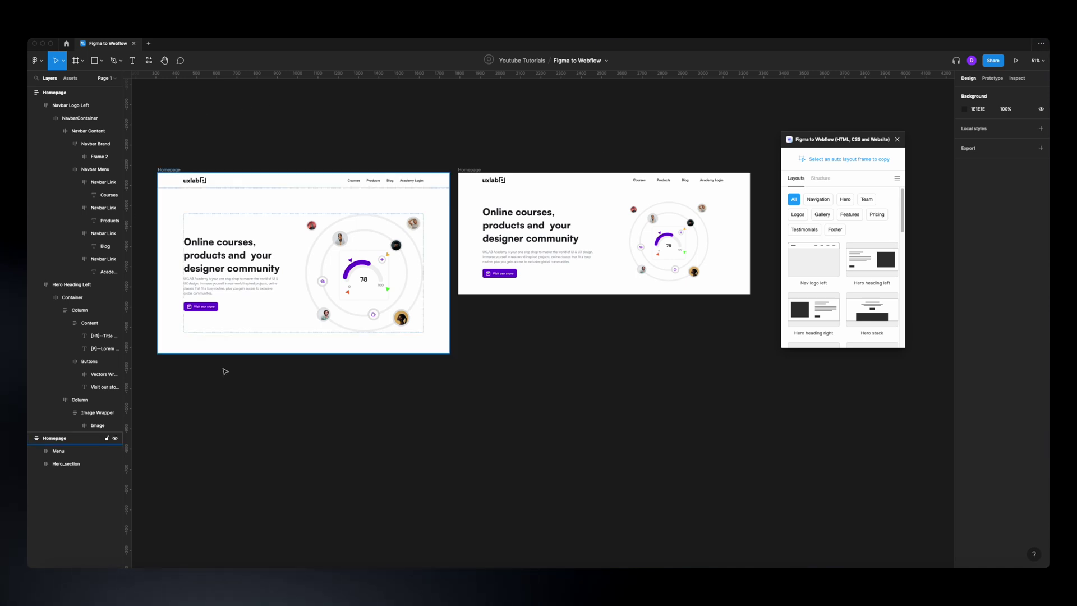
{"action": "left_click", "coordinate": [464, 169]}
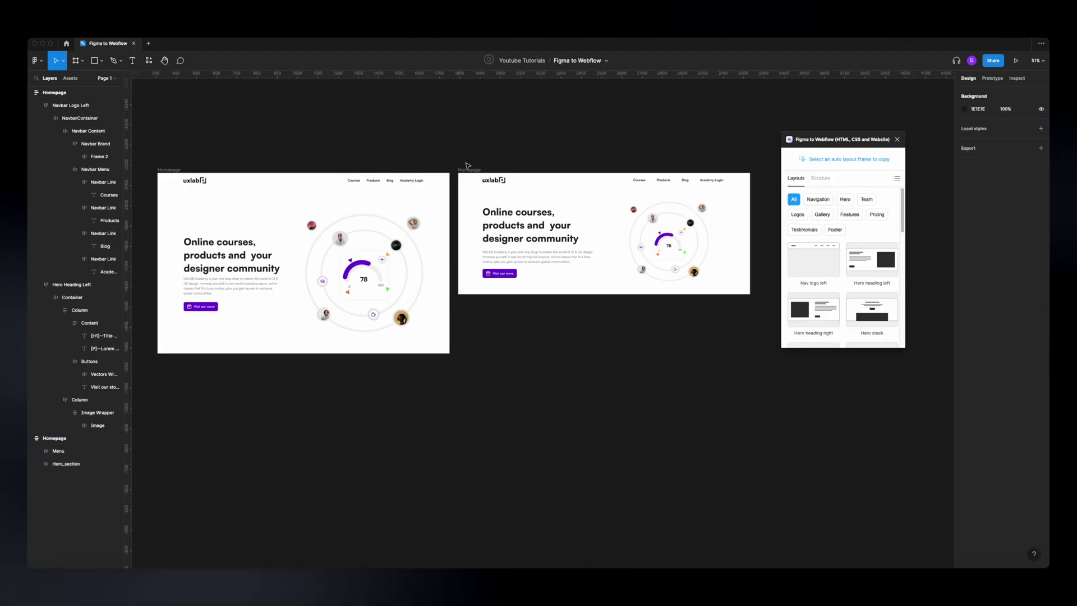
{"action": "left_click", "coordinate": [472, 171]}
Copy the left Homepage frame to Webflow, targeting the new Figma to Webflow site, then switch to the browser
{"action": "left_click", "coordinate": [175, 170]}
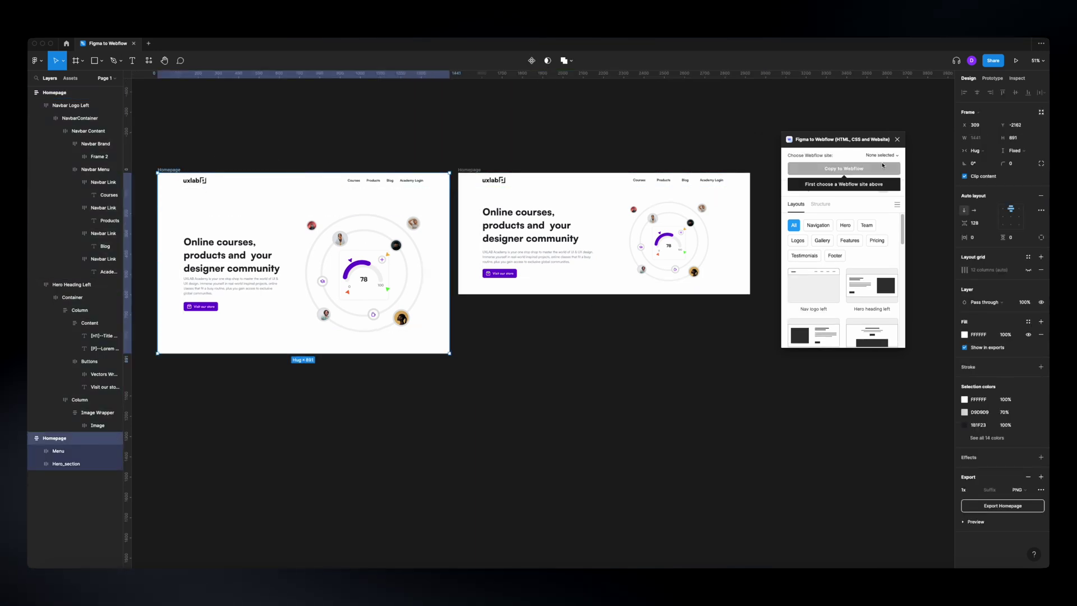
{"action": "left_click", "coordinate": [891, 155]}
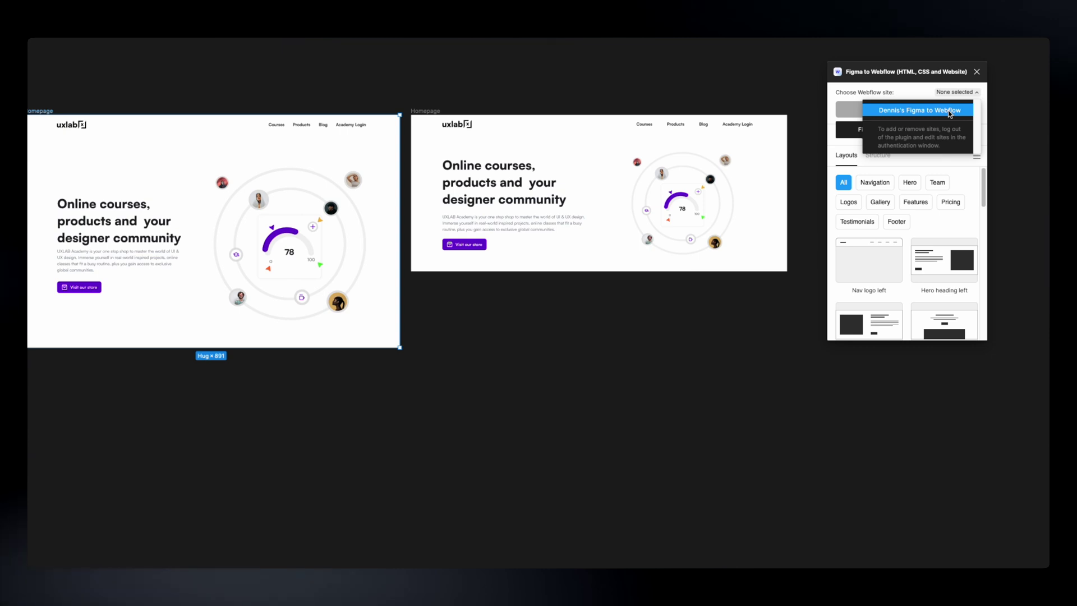
{"action": "left_click", "coordinate": [948, 112]}
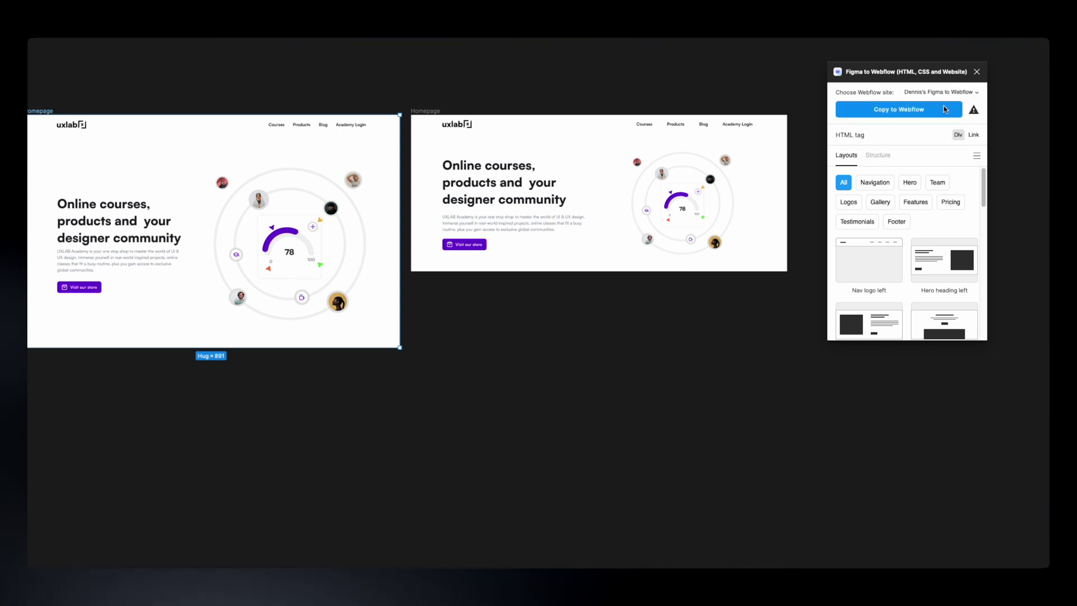
{"action": "mouse_move", "coordinate": [975, 113]}
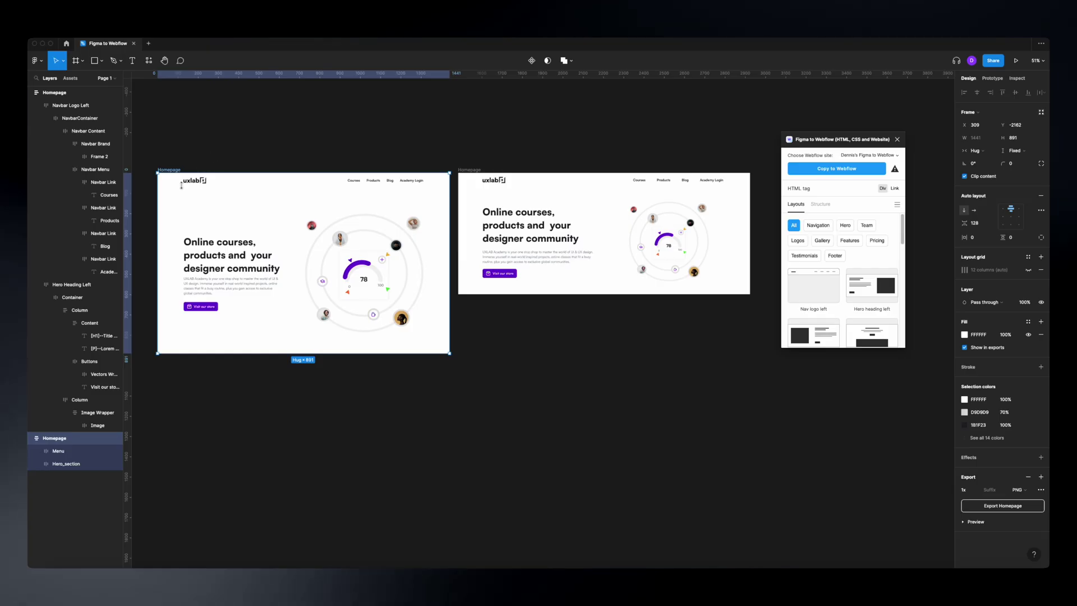
{"action": "left_click", "coordinate": [834, 172]}
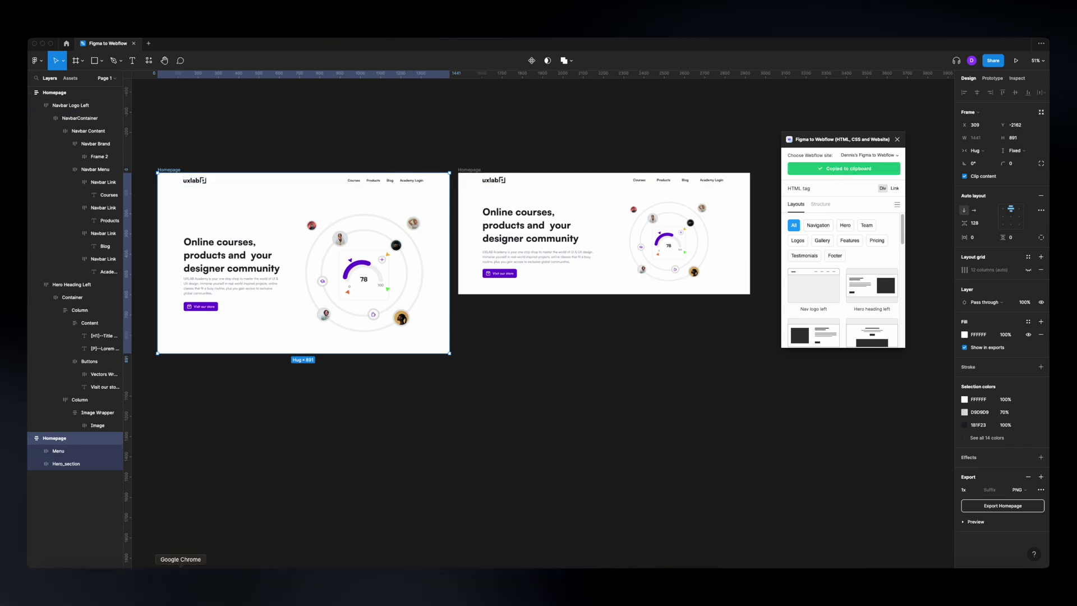
{"action": "left_click", "coordinate": [181, 567]}
Paste the left Homepage design into Body and preview it at mobile, tablet and desktop widths
{"action": "left_click", "coordinate": [122, 47]}
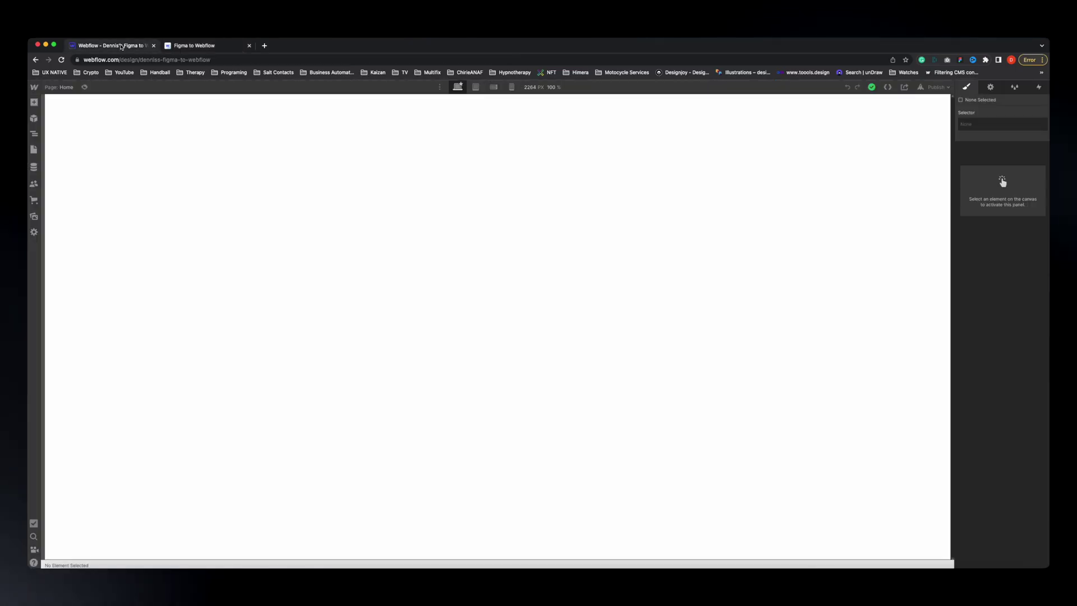
{"action": "left_click", "coordinate": [33, 137]}
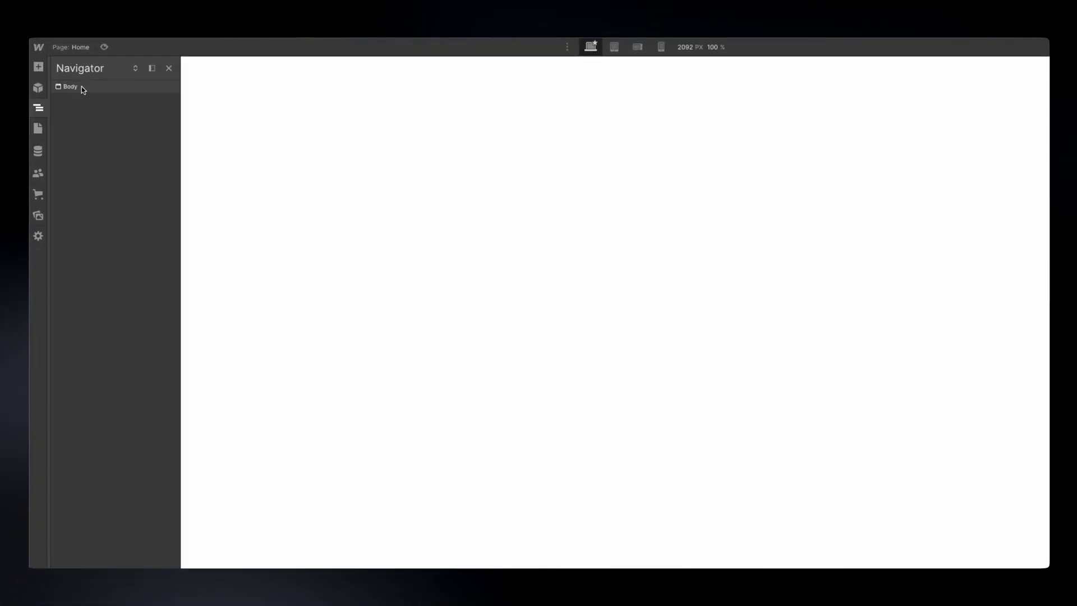
{"action": "left_click", "coordinate": [87, 88]}
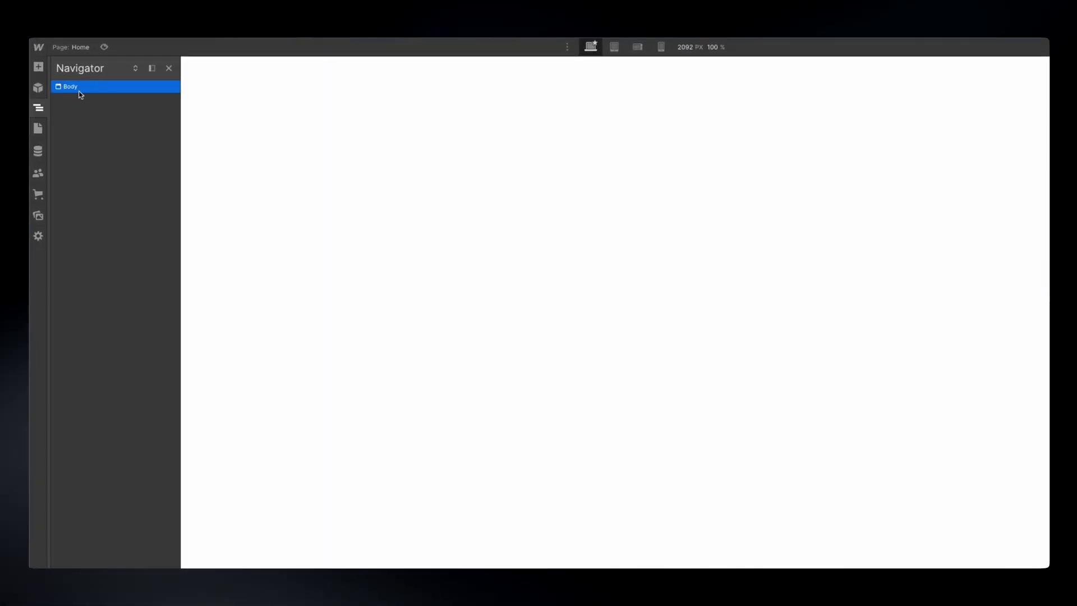
{"action": "key", "text": "super+v"}
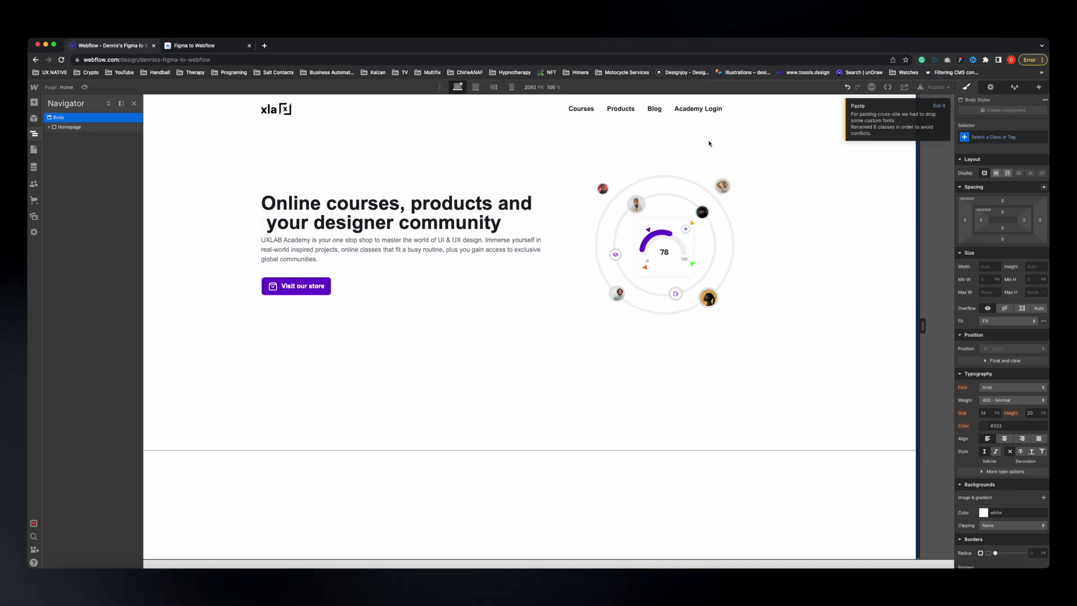
{"action": "left_click", "coordinate": [497, 87]}
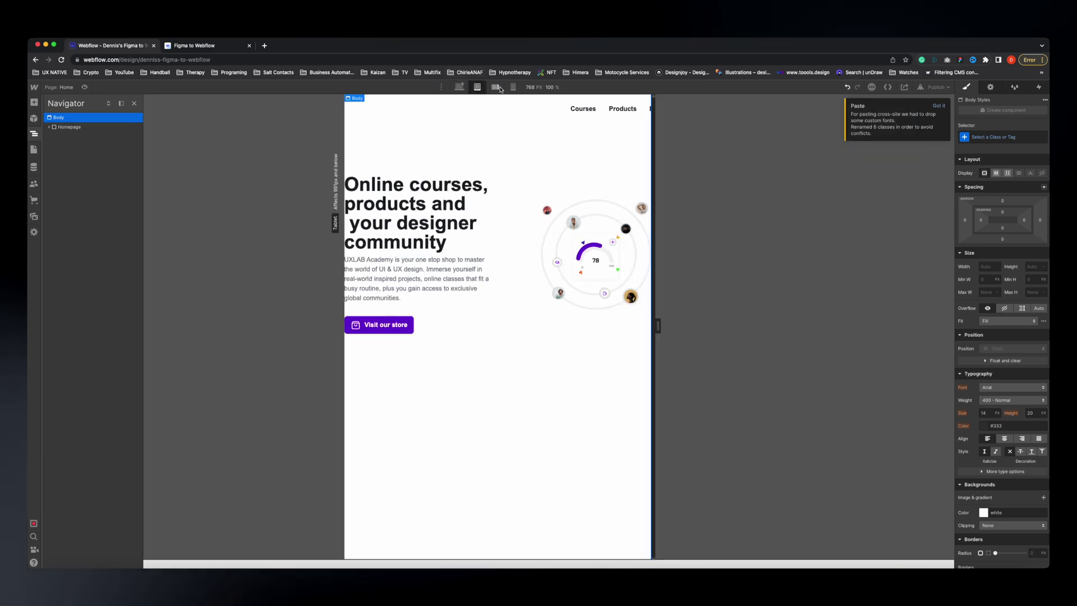
{"action": "left_click", "coordinate": [506, 88]}
{"action": "left_click", "coordinate": [497, 87]}
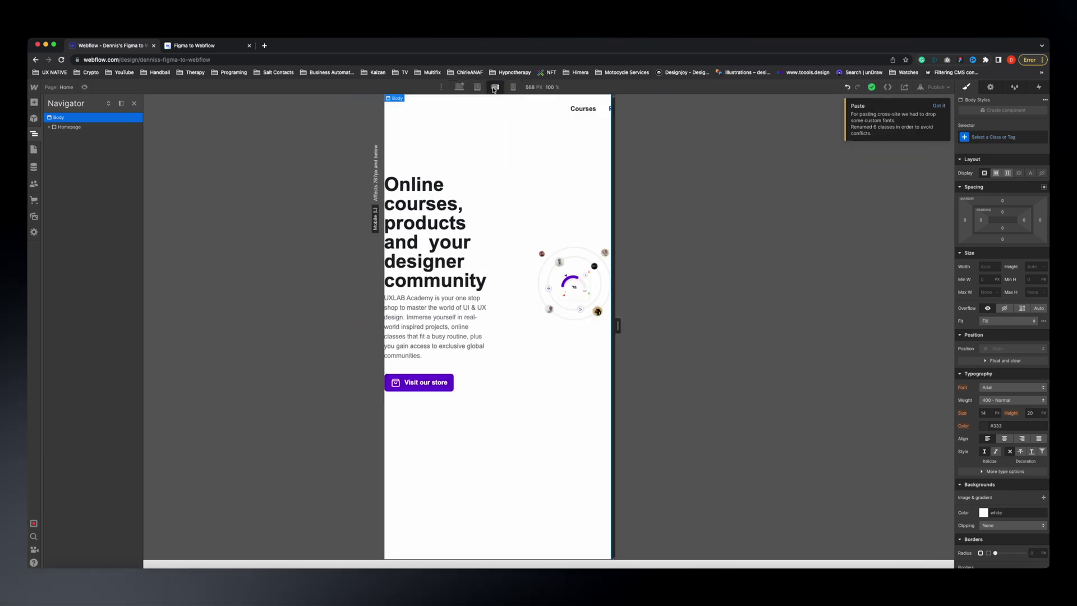
{"action": "left_click", "coordinate": [477, 88]}
{"action": "left_click", "coordinate": [460, 87]}
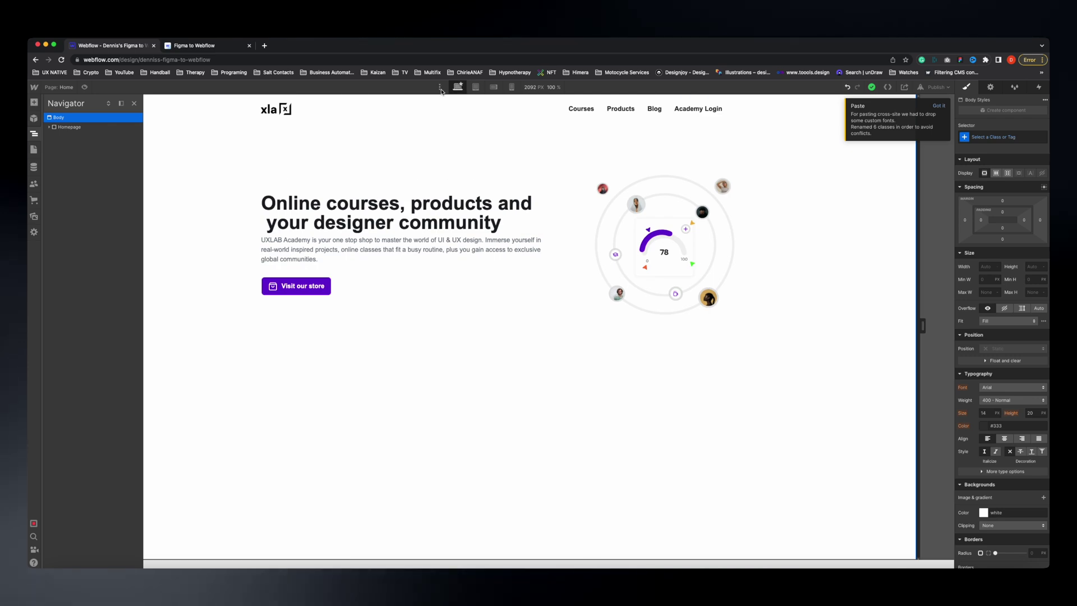
Delete the pasted section and copy the right-hand Homepage frame from Figma instead
{"action": "left_click", "coordinate": [134, 104]}
{"action": "left_click", "coordinate": [127, 120]}
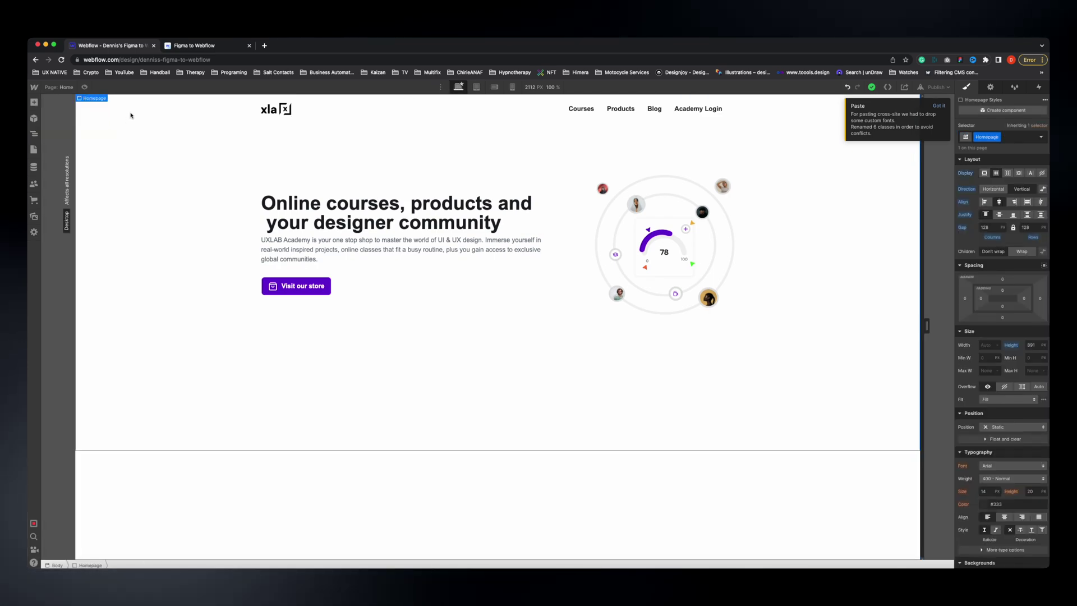
{"action": "key", "text": "BackSpace"}
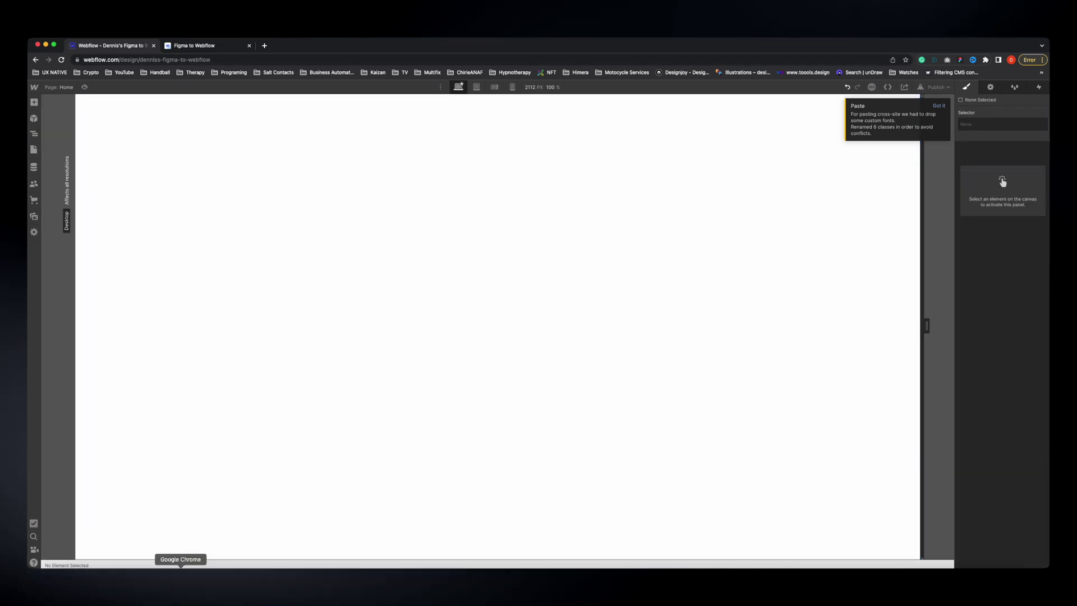
{"action": "left_click", "coordinate": [250, 583]}
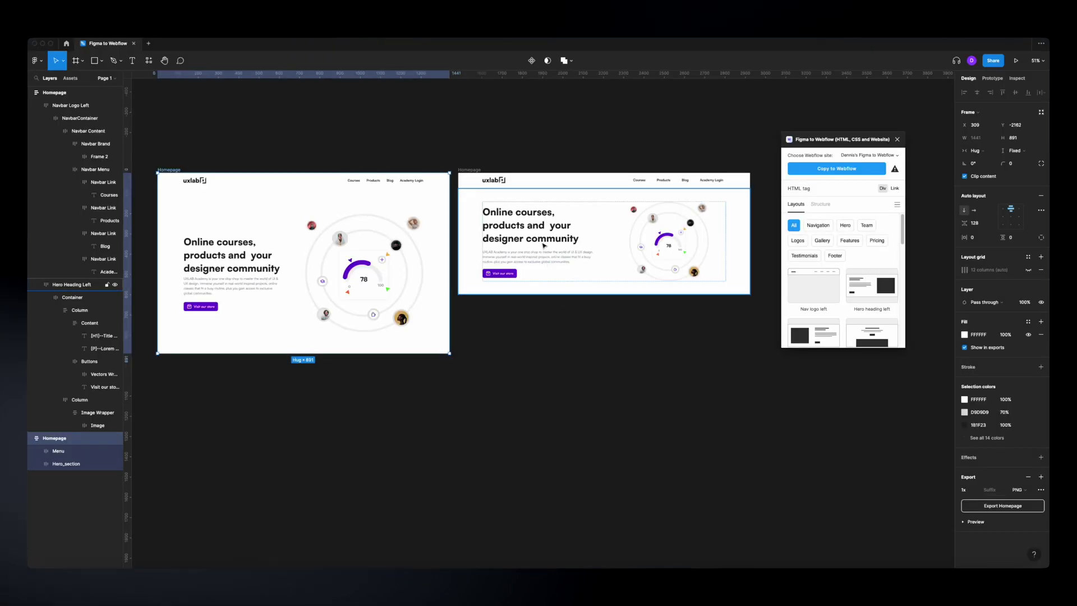
{"action": "left_click", "coordinate": [478, 170]}
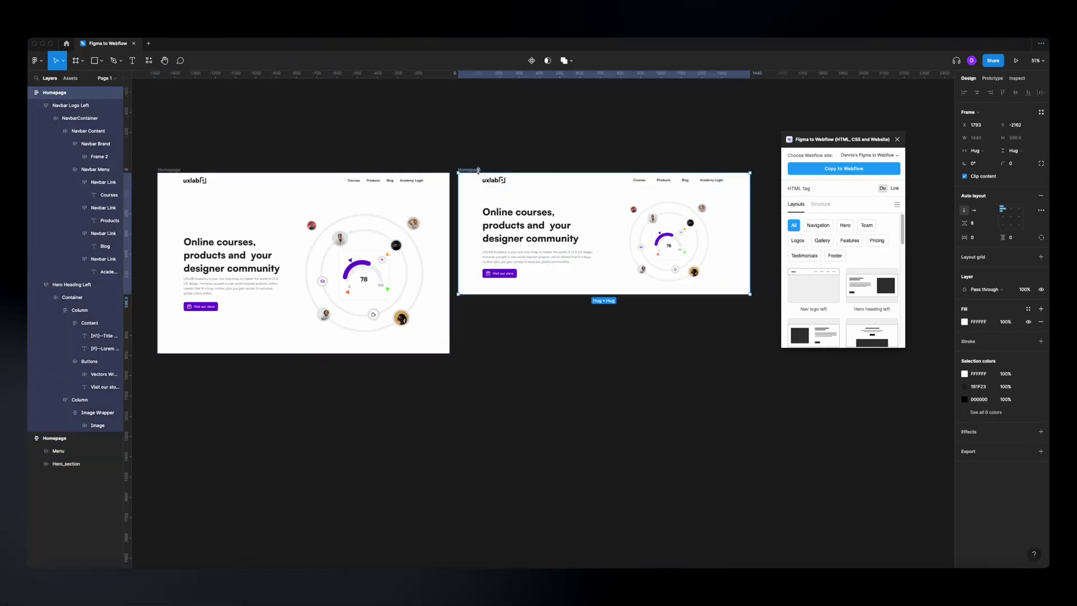
{"action": "left_click", "coordinate": [841, 171]}
{"action": "left_click", "coordinate": [205, 583]}
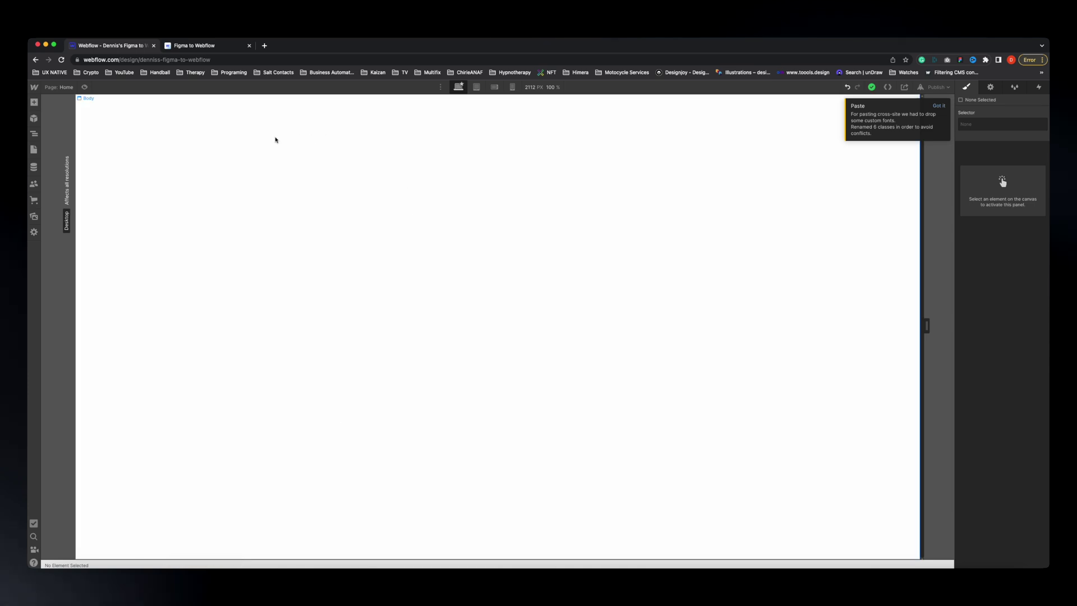
Paste the right-hand Homepage into Body, check tablet and mobile layouts, and locate the H1 in Navigator
{"action": "left_click", "coordinate": [174, 137]}
{"action": "key", "text": "super+v"}
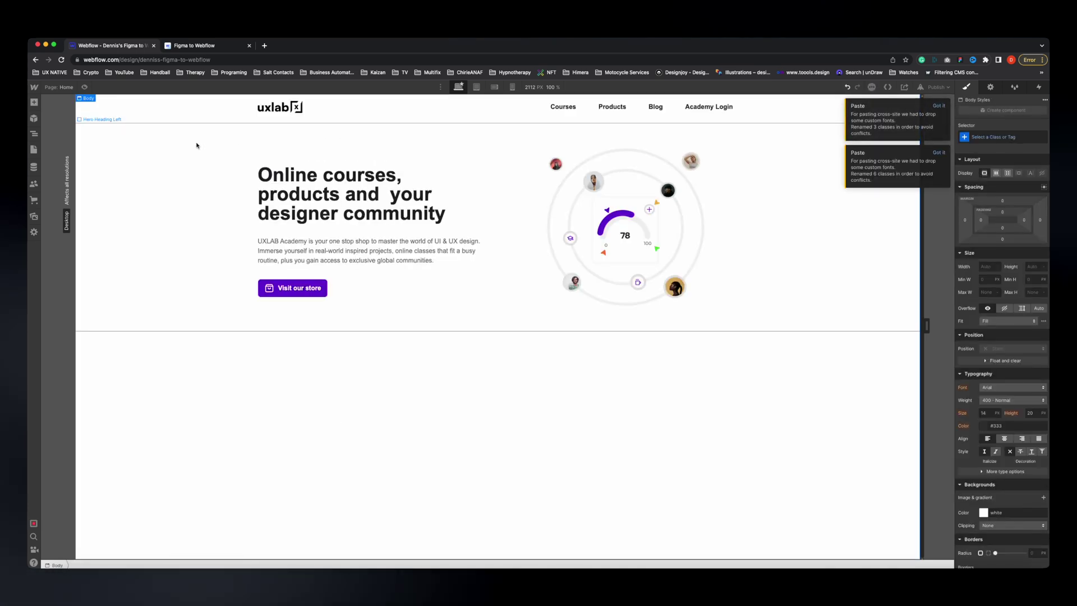
{"action": "left_click", "coordinate": [477, 87]}
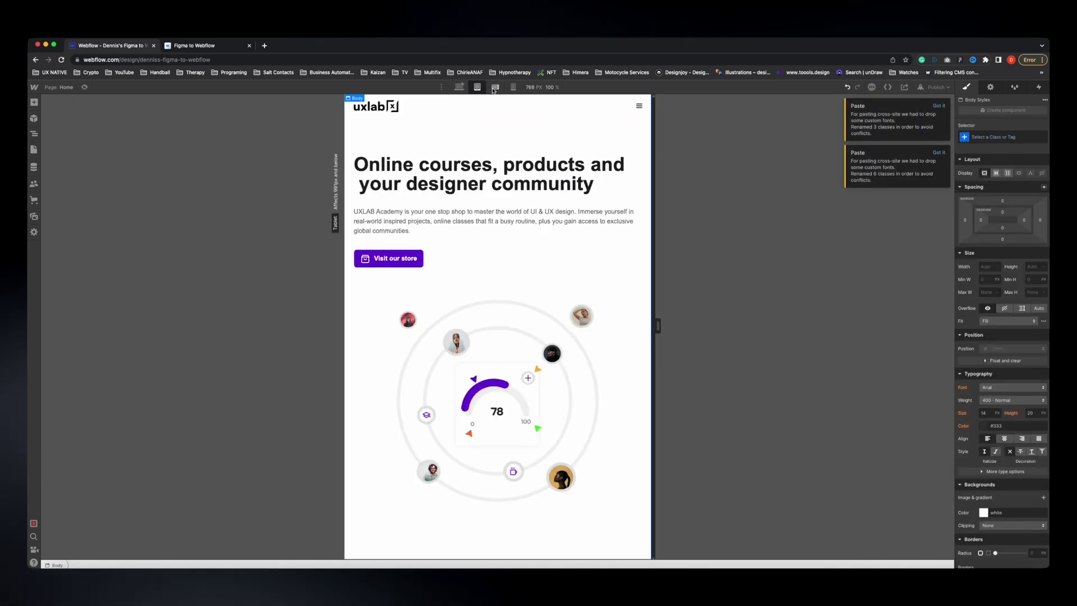
{"action": "left_click", "coordinate": [494, 87]}
{"action": "left_click", "coordinate": [513, 88]}
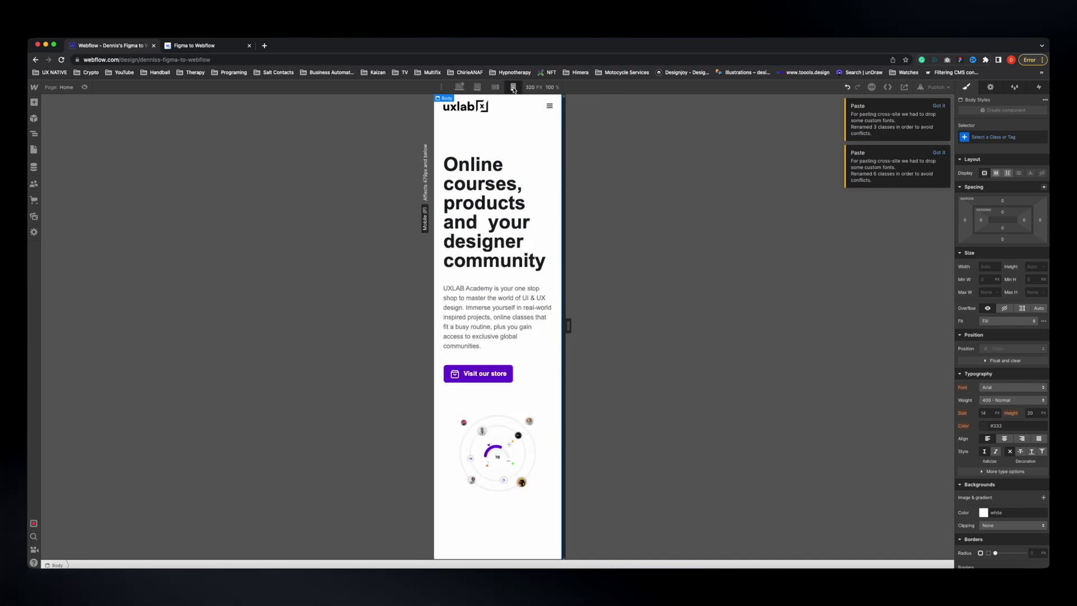
{"action": "left_click", "coordinate": [498, 89]}
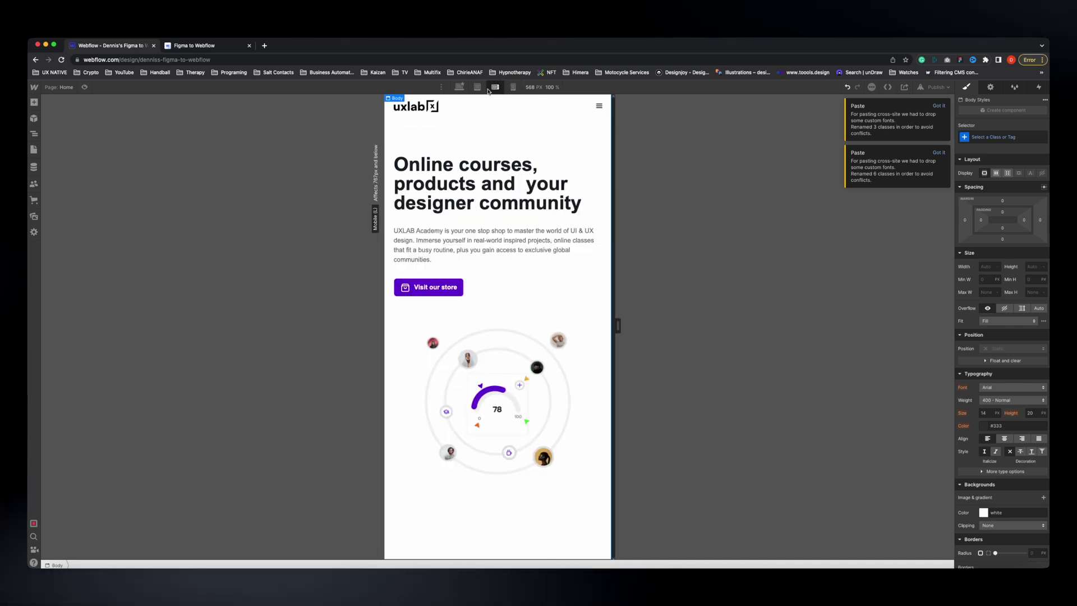
{"action": "left_click", "coordinate": [475, 88]}
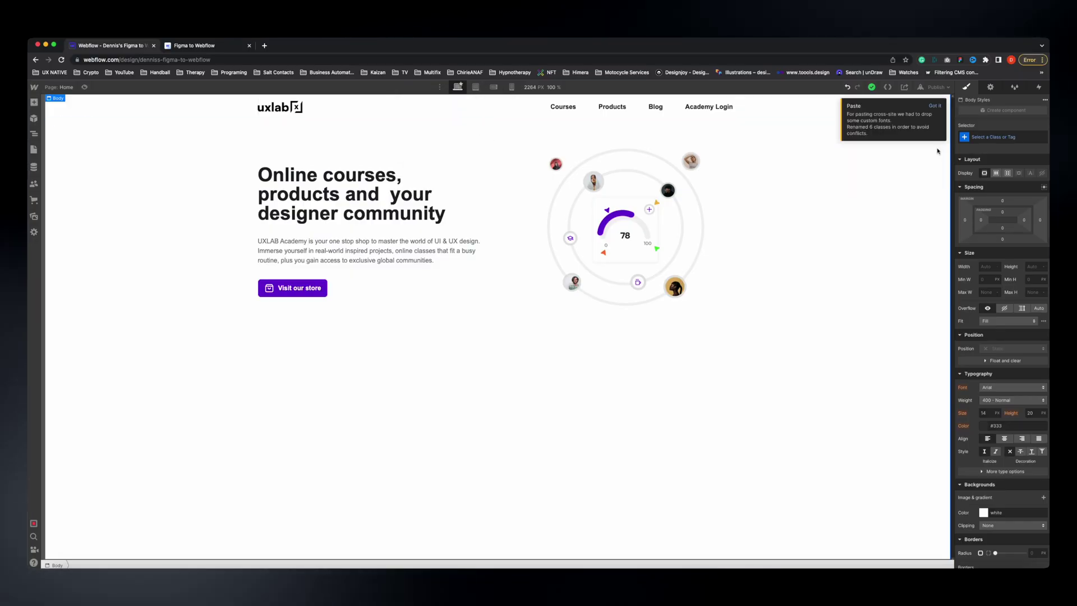
{"action": "left_click", "coordinate": [271, 194]}
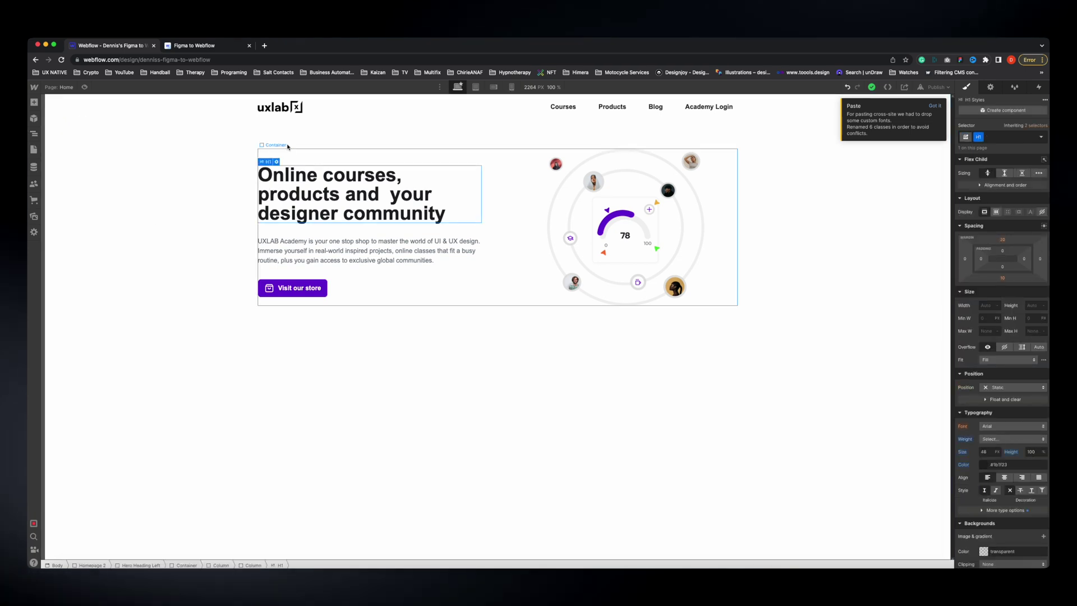
{"action": "left_click", "coordinate": [33, 133]}
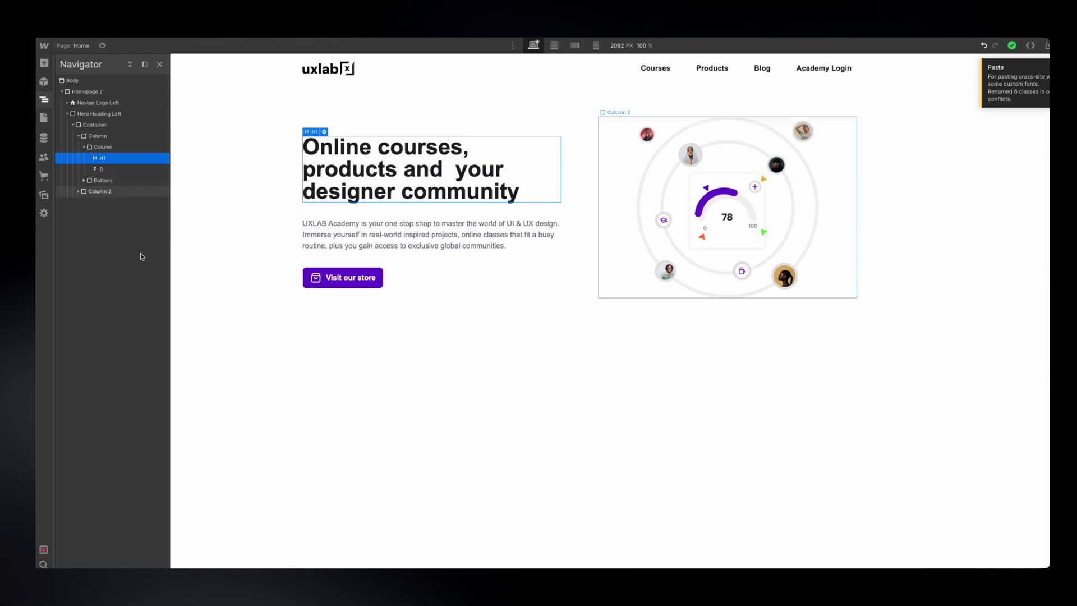
{"action": "left_click", "coordinate": [251, 565]}
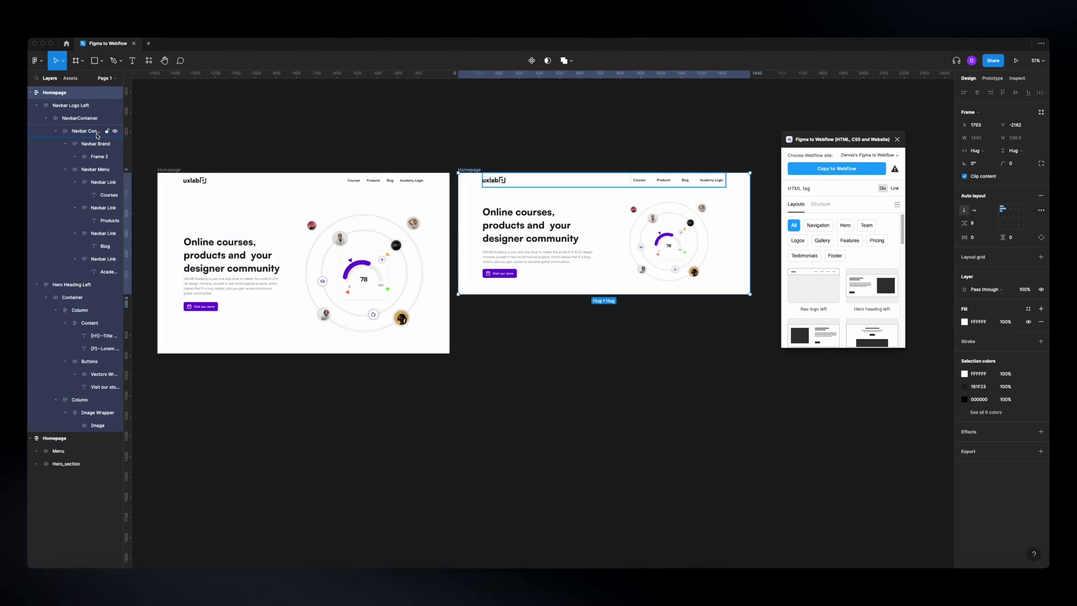